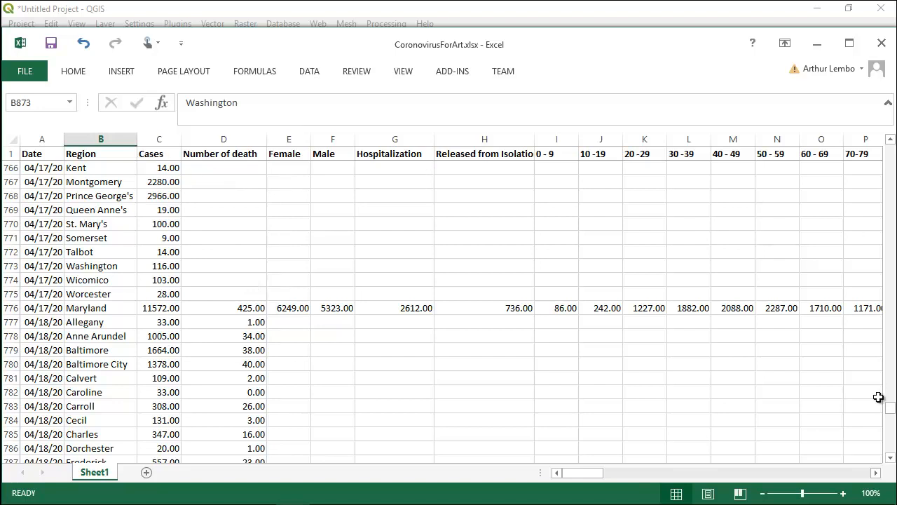
# - Scroll through the CoronovirusForArt spreadsheet's county rows, then close the workbook
pyautogui.moveTo(887, 411); pyautogui.dragTo(891, 149)
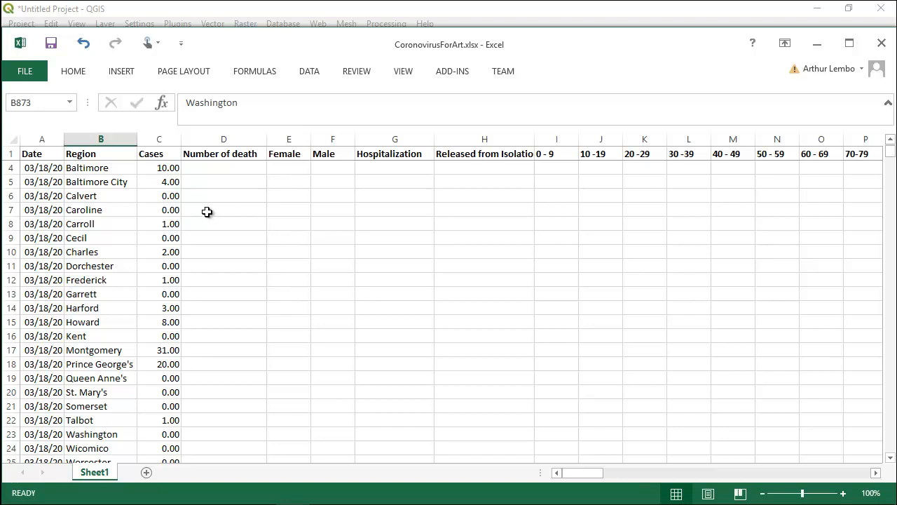
pyautogui.moveTo(890, 151); pyautogui.dragTo(890, 409)
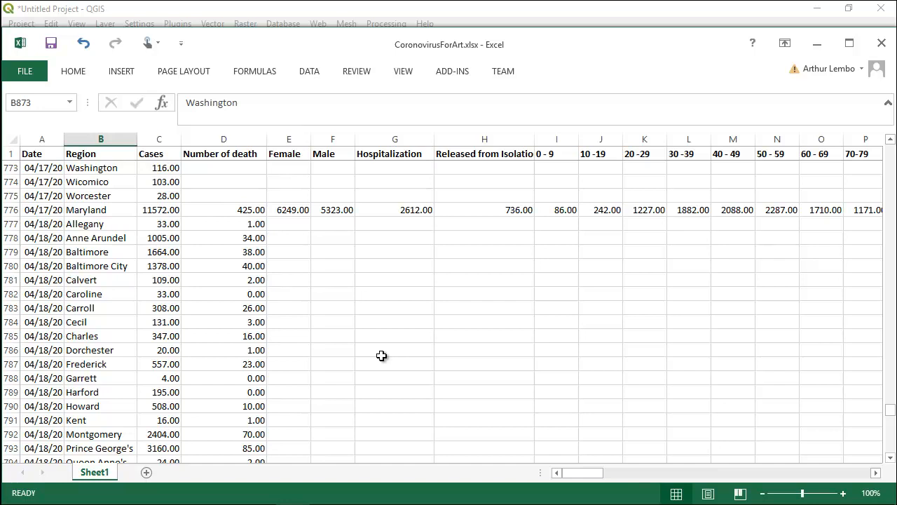
pyautogui.hotkey('alt', 'F4')
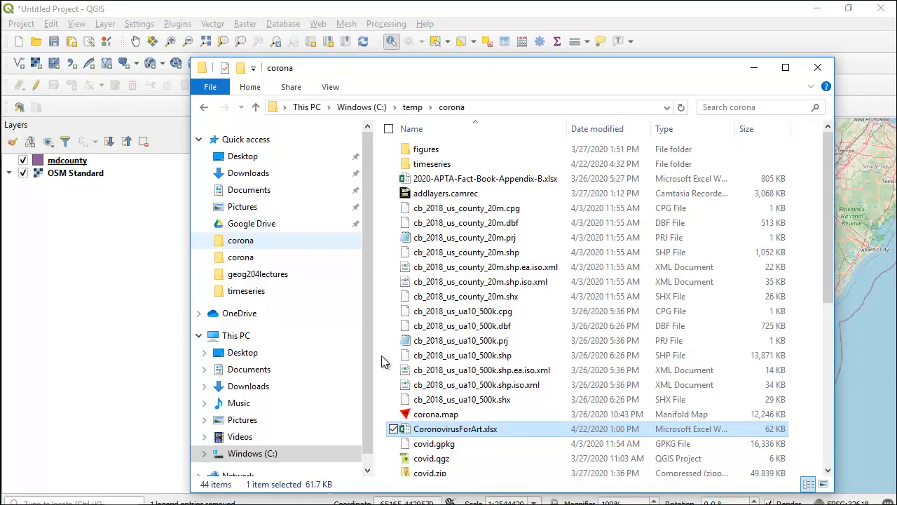
# - Add CoronovirusForArt.xlsx from the corona folder to the project as a layer
pyautogui.moveTo(392, 428); pyautogui.dragTo(86, 242)
pyautogui.click(114, 8)
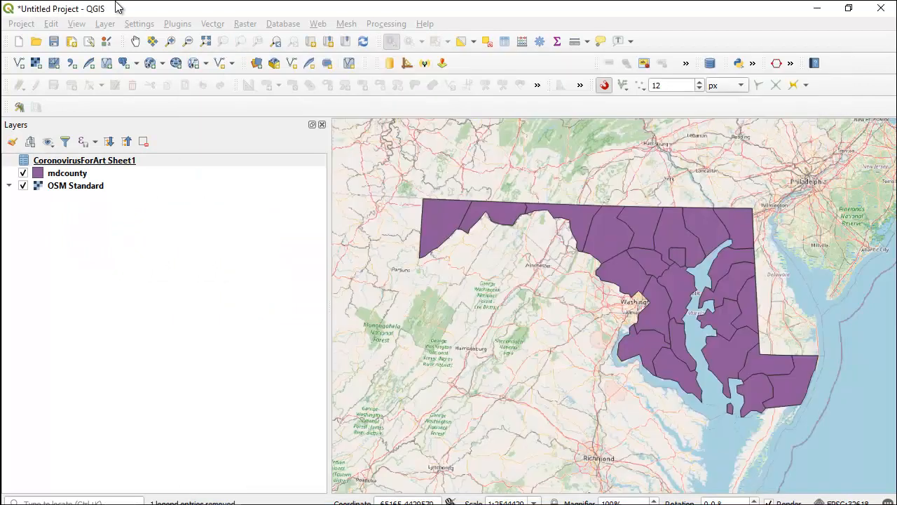
# - Rename the CoronovirusForArt Sheet1 layer to covid
pyautogui.rightClick(93, 164)
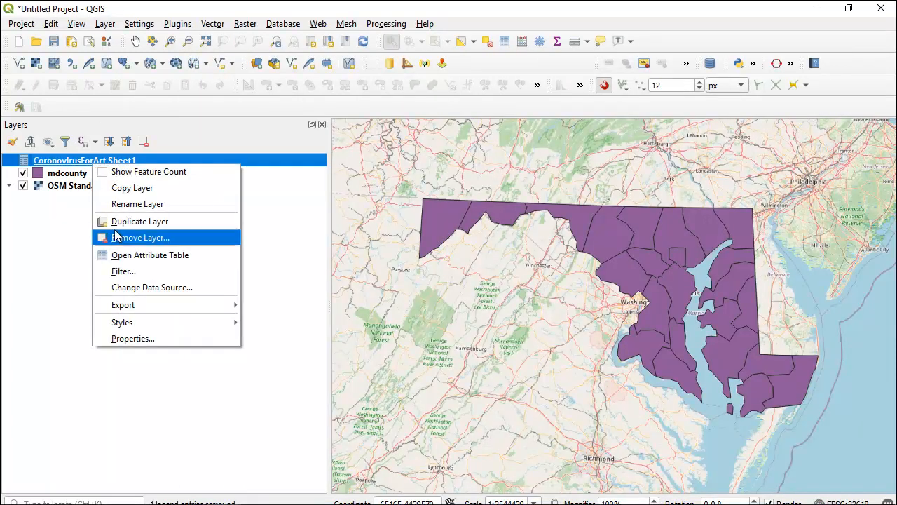
pyautogui.click(112, 204)
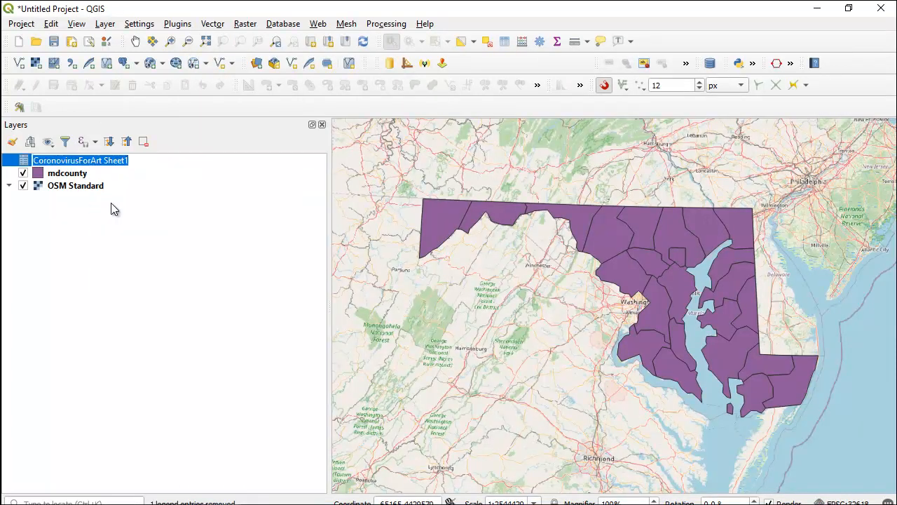
pyautogui.write('covid')
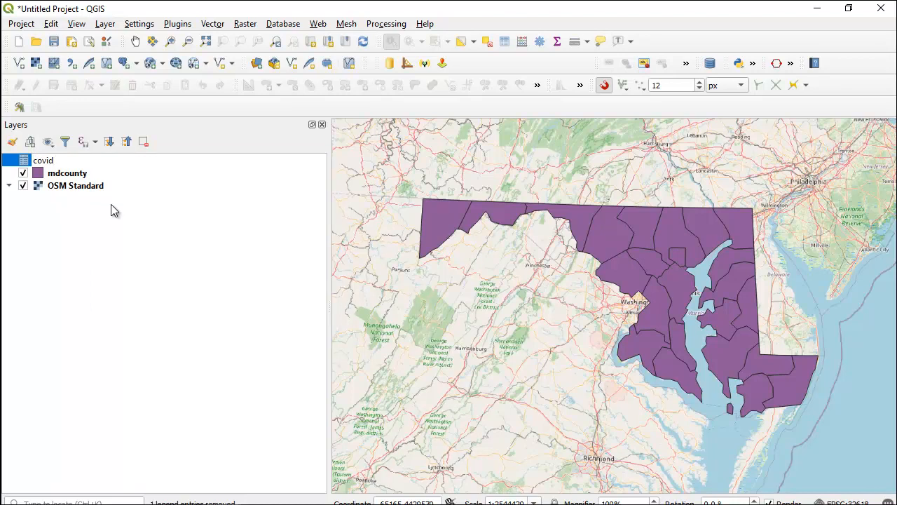
pyautogui.press('Return')
# - Open the attribute table of the covid layer
pyautogui.click(39, 162)
pyautogui.rightClick(39, 162)
pyautogui.click(65, 249)
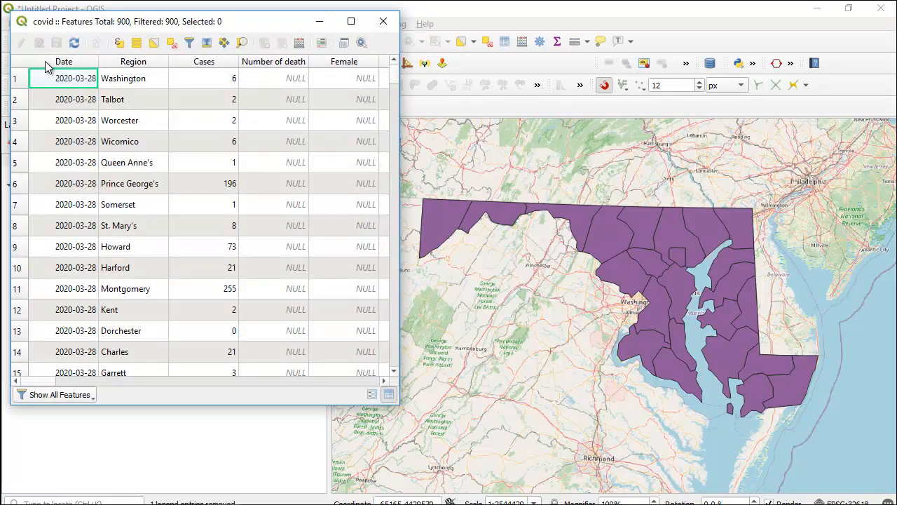
# - Sort the covid table by Number of death and then by Date, descending
pyautogui.click(260, 67)
pyautogui.click(303, 64)
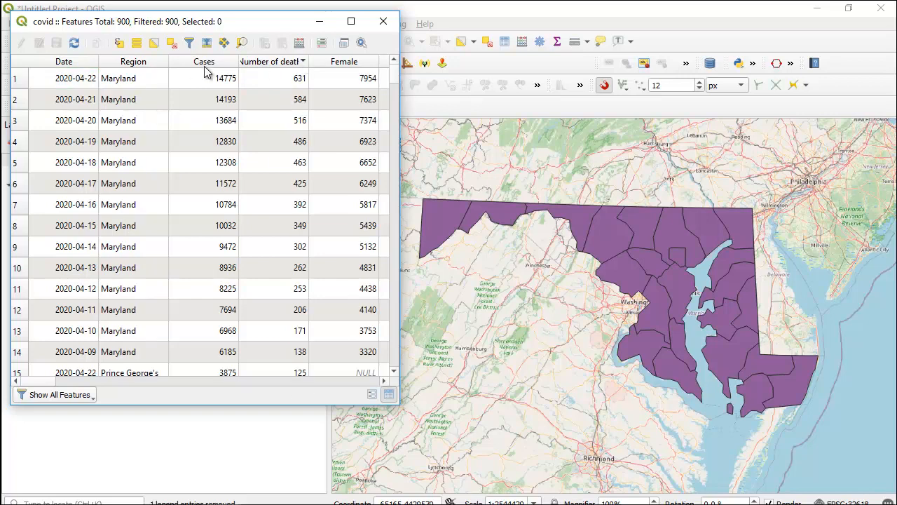
pyautogui.click(94, 63)
pyautogui.click(94, 64)
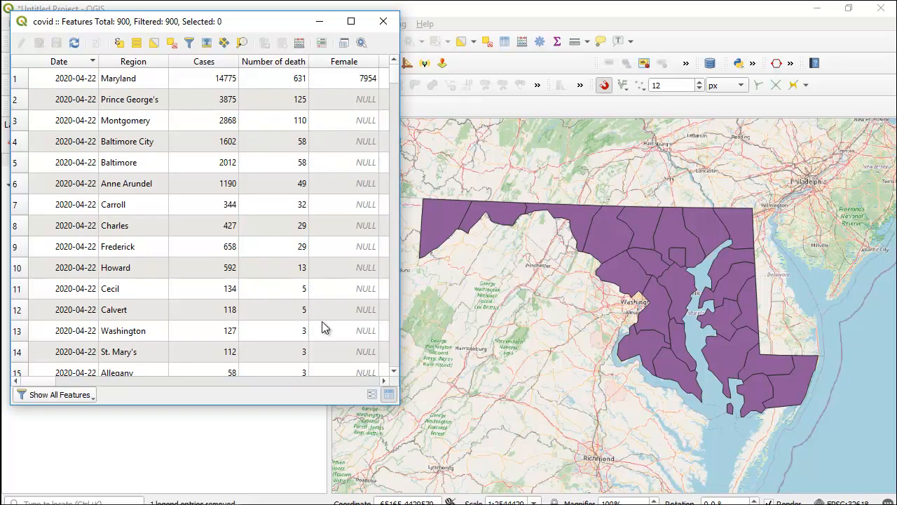
# - Compare the Region values in the covid table with the NAME field of the mdcounty attribute table
pyautogui.hotkey('alt', 'Tab')
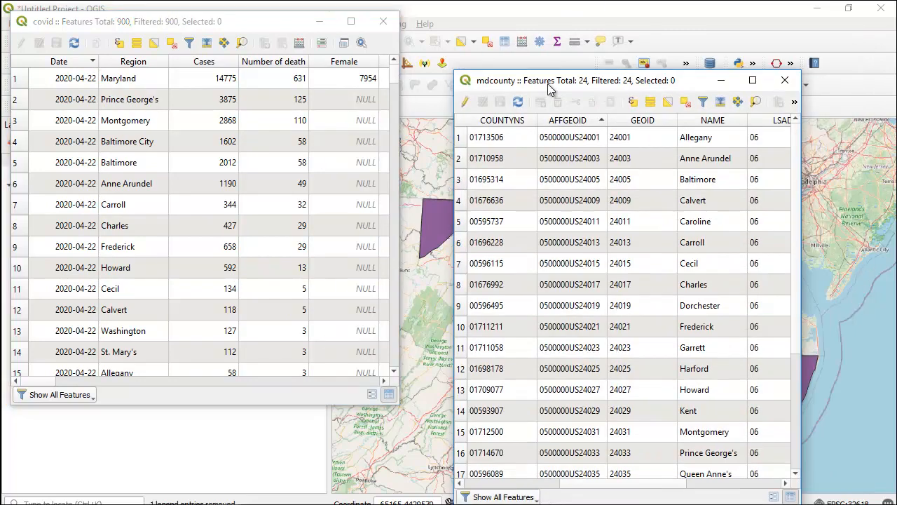
pyautogui.moveTo(610, 61); pyautogui.dragTo(361, 125)
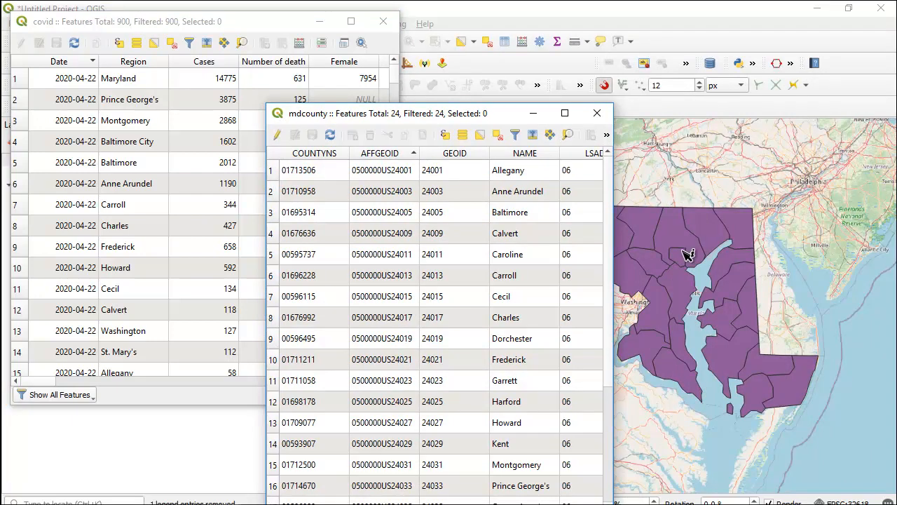
pyautogui.hotkey('alt', 'Tab')
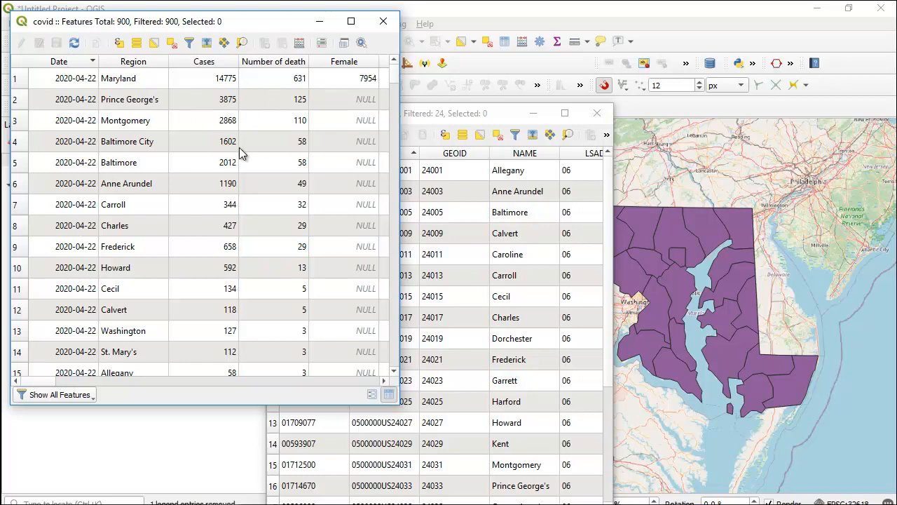
pyautogui.click(116, 126)
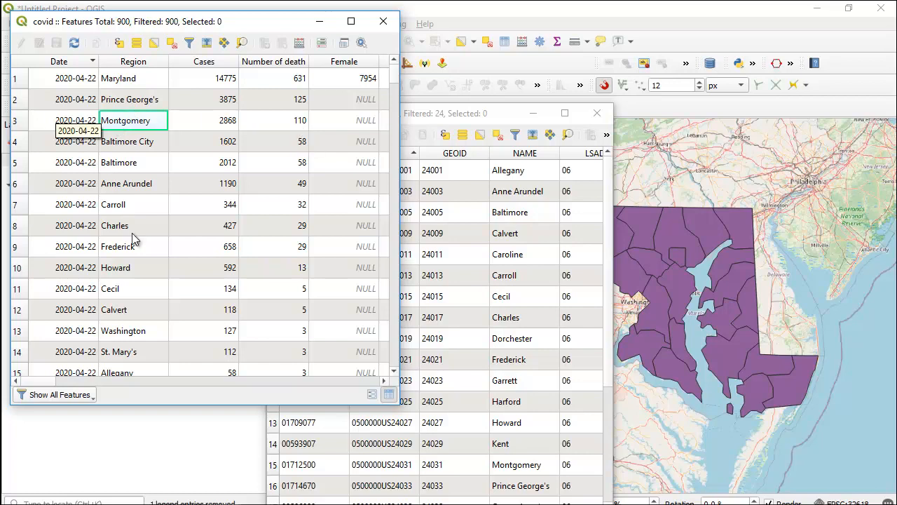
pyautogui.moveTo(396, 77); pyautogui.dragTo(396, 88)
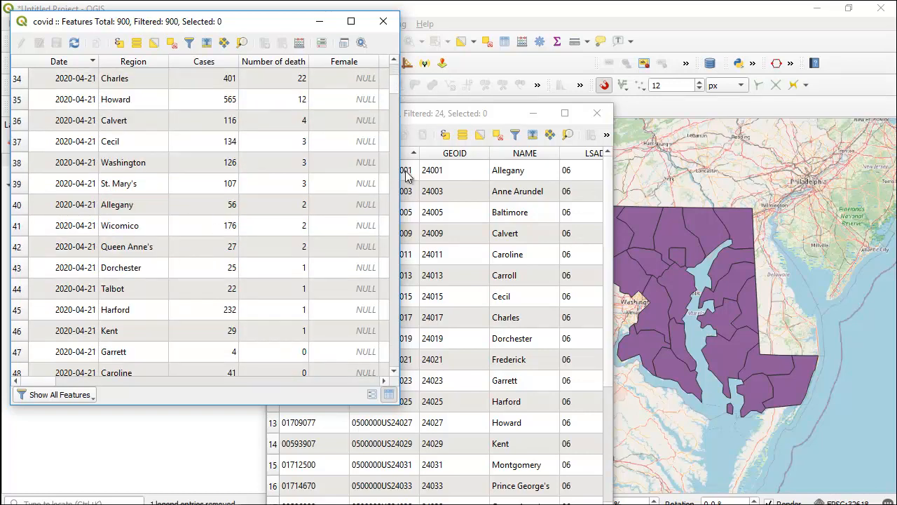
pyautogui.scroll(2, 604, 144)
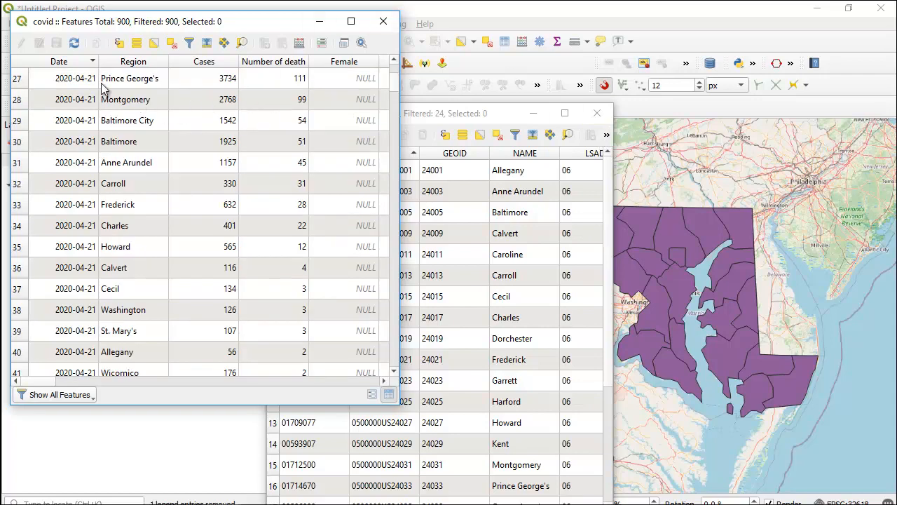
pyautogui.scroll(-5, 398, 274)
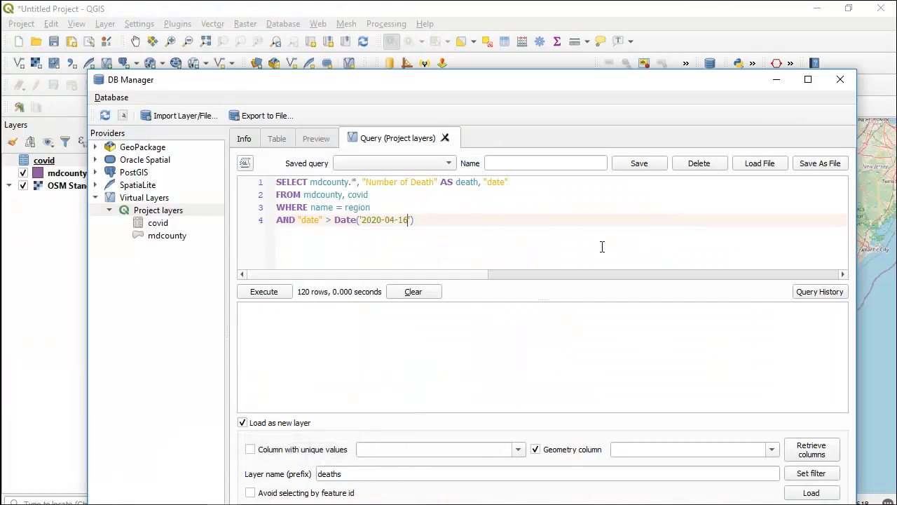
# - Execute the virtual layer query joining mdcounty and covid where name = region and date is after 2020-04-16
pyautogui.moveTo(140, 83); pyautogui.dragTo(163, 63)
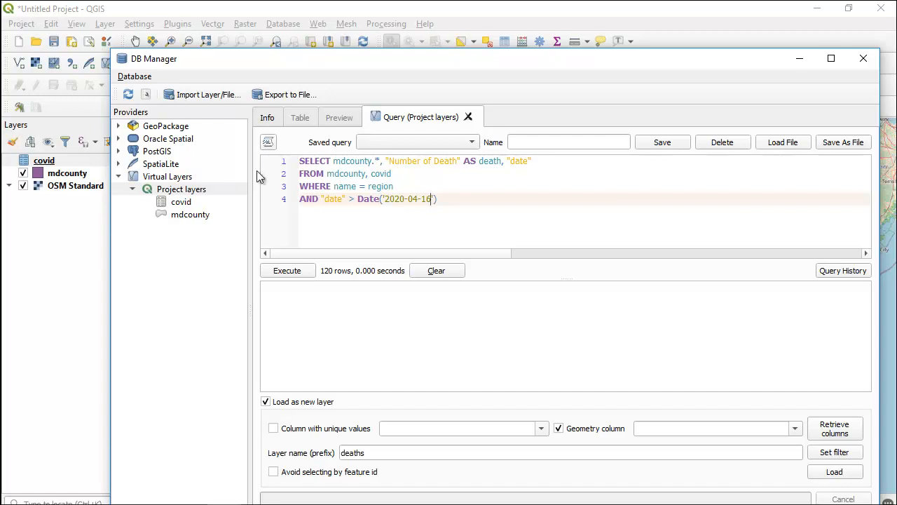
pyautogui.click(341, 188)
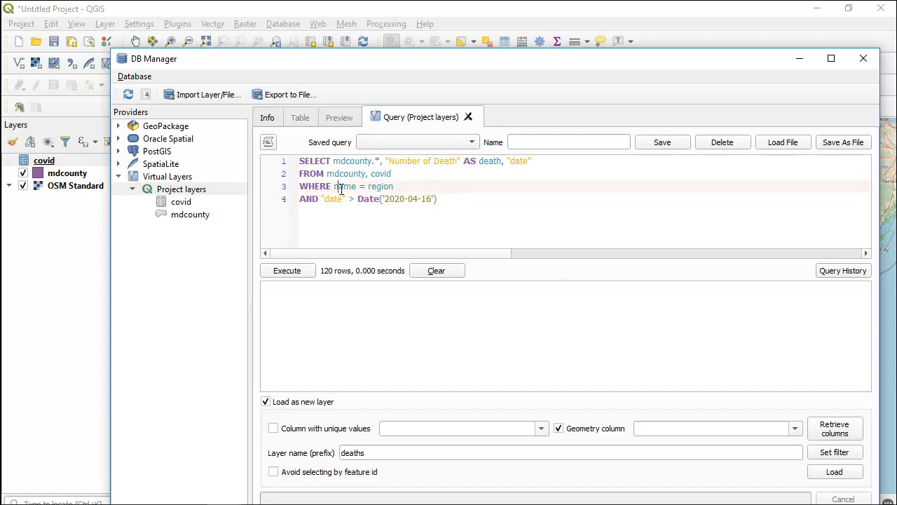
pyautogui.doubleClick(385, 184)
pyautogui.click(289, 271)
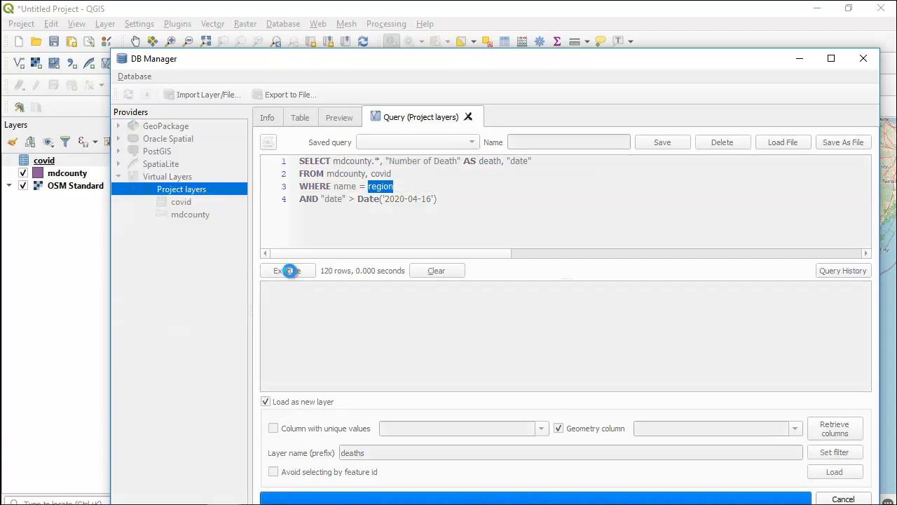
# - Load the query result as a new layer with prefix deaths and close DB Manager
pyautogui.click(598, 394)
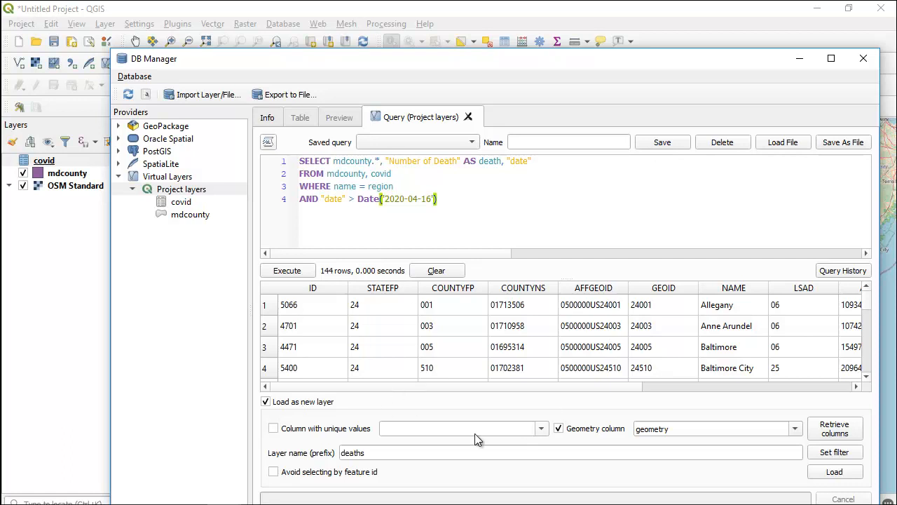
pyautogui.click(380, 453)
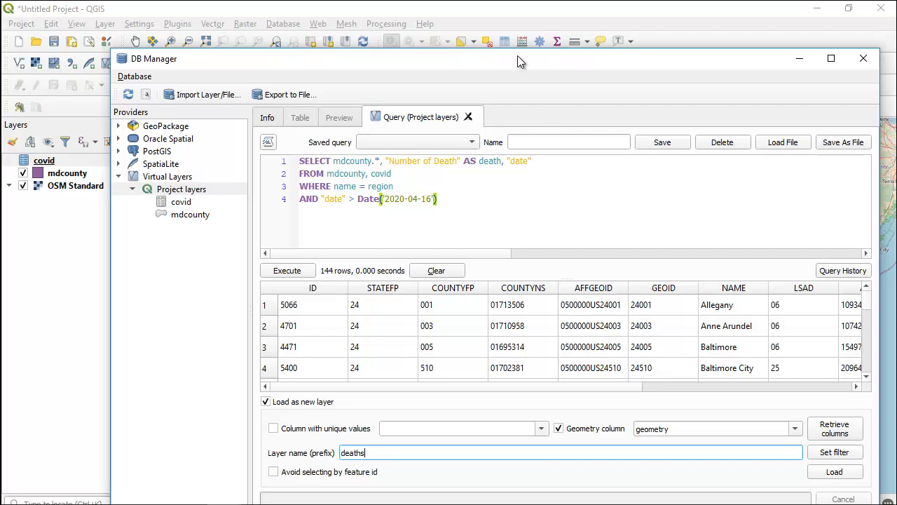
pyautogui.moveTo(517, 57); pyautogui.dragTo(488, 25)
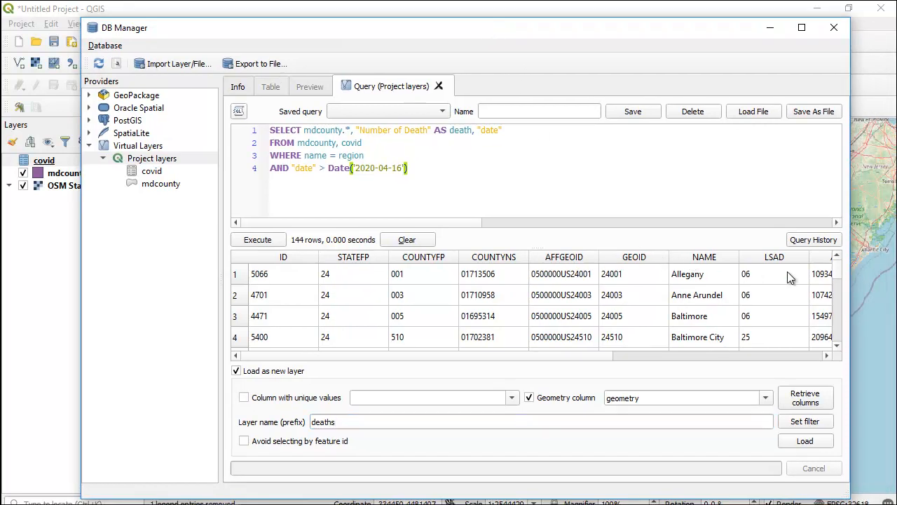
pyautogui.moveTo(836, 274); pyautogui.dragTo(837, 316)
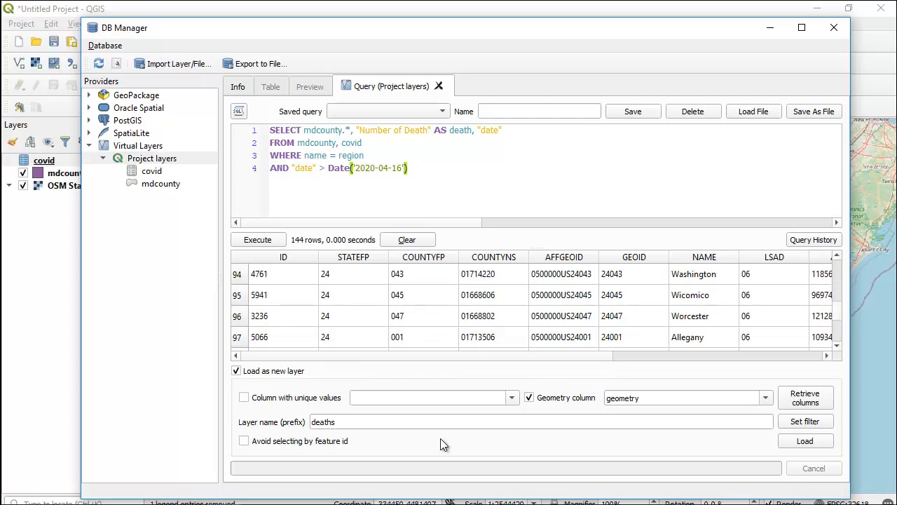
pyautogui.click(797, 442)
pyautogui.click(835, 27)
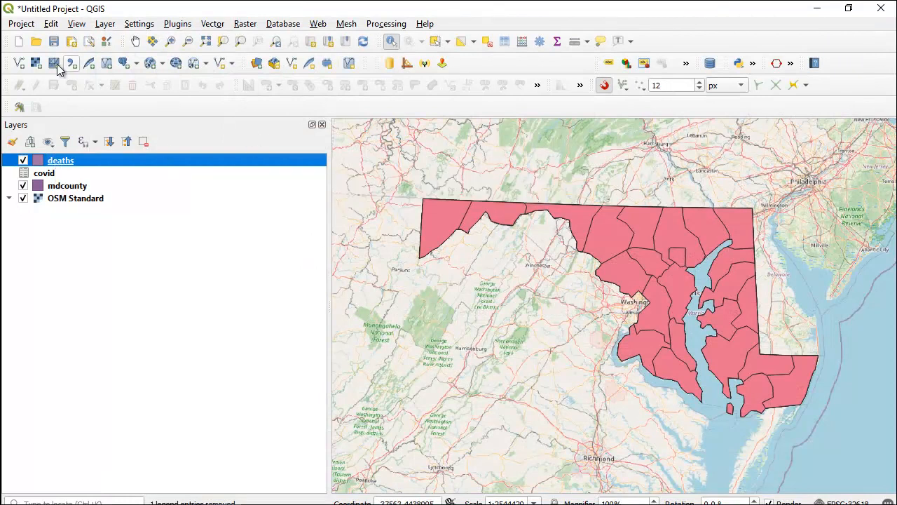
# - Open the attribute table of the deaths layer
pyautogui.rightClick(59, 163)
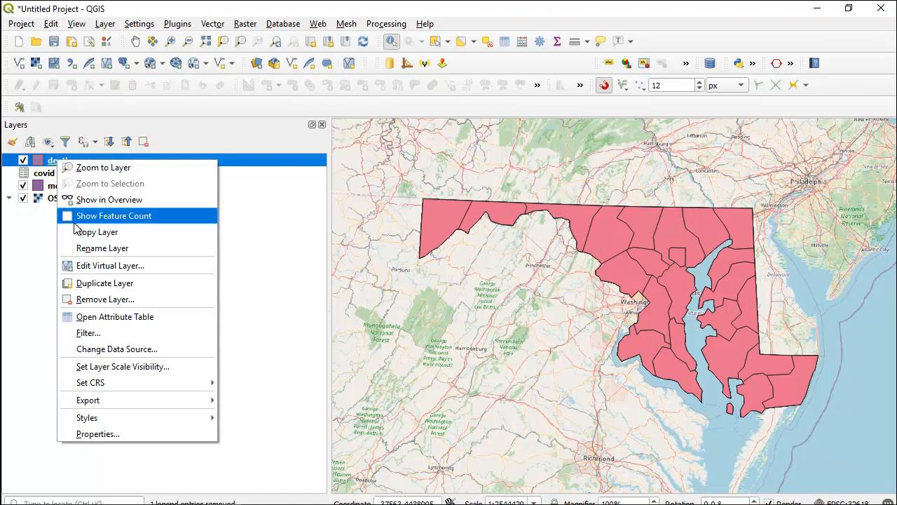
pyautogui.click(85, 315)
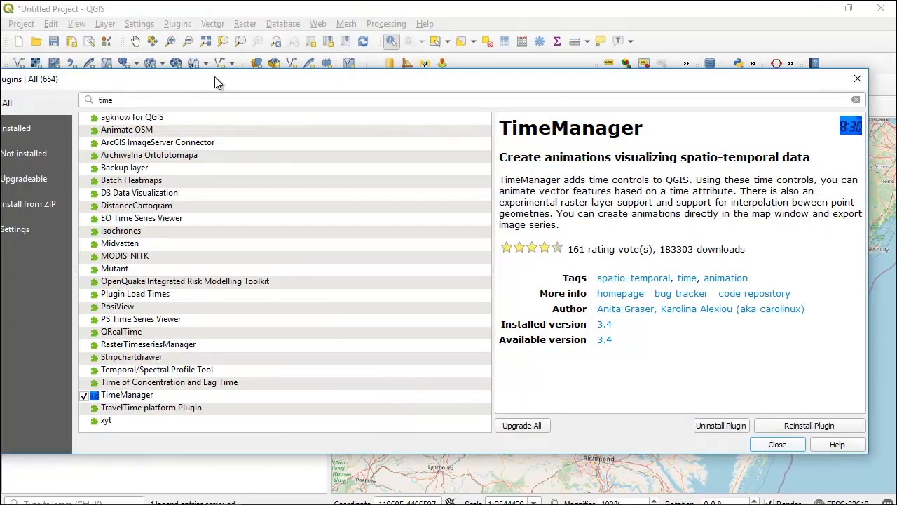
# - Review the TimeManager plugin entry and close the Plugins dialog
pyautogui.moveTo(214, 79); pyautogui.dragTo(224, 78)
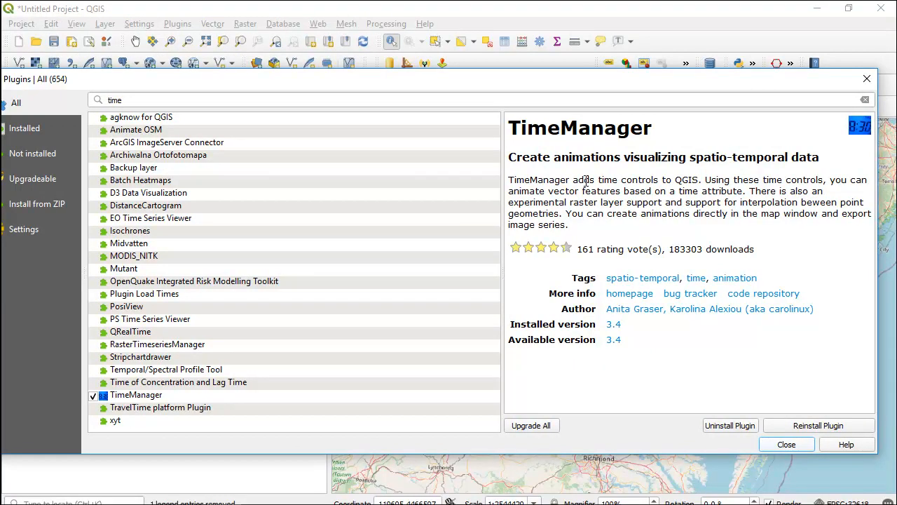
pyautogui.click(786, 444)
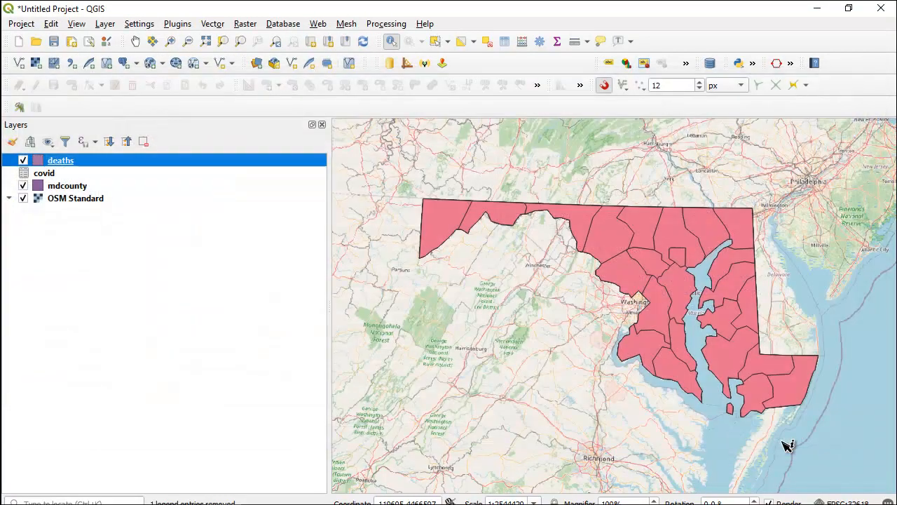
# - Open the TimeManager panel from the plugins
pyautogui.click(177, 24)
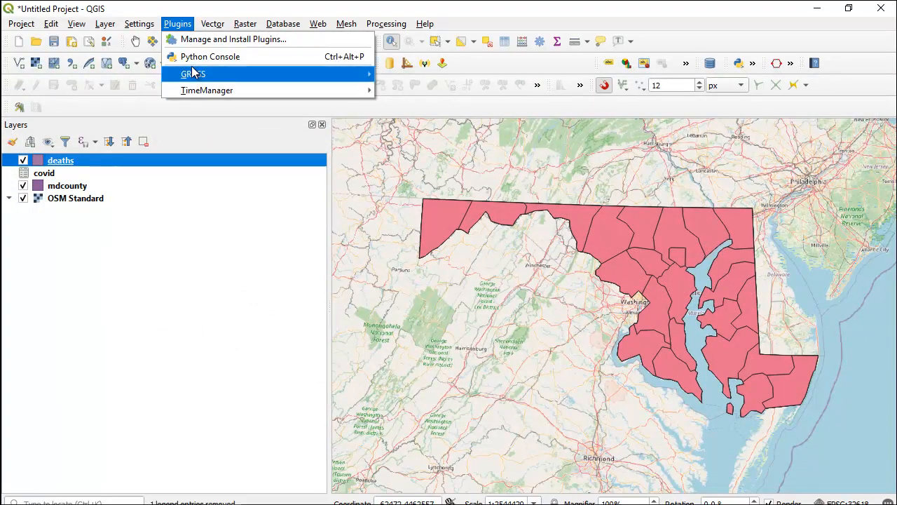
pyautogui.moveTo(196, 93)
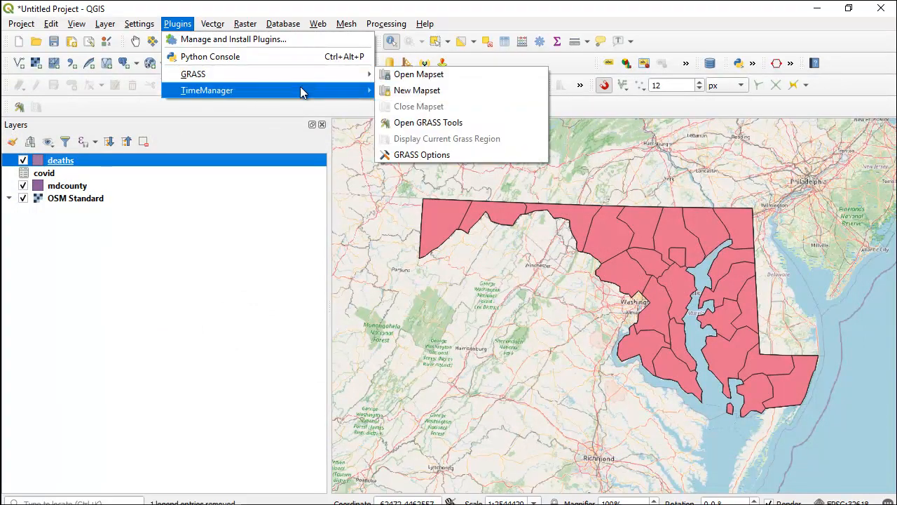
pyautogui.click(392, 92)
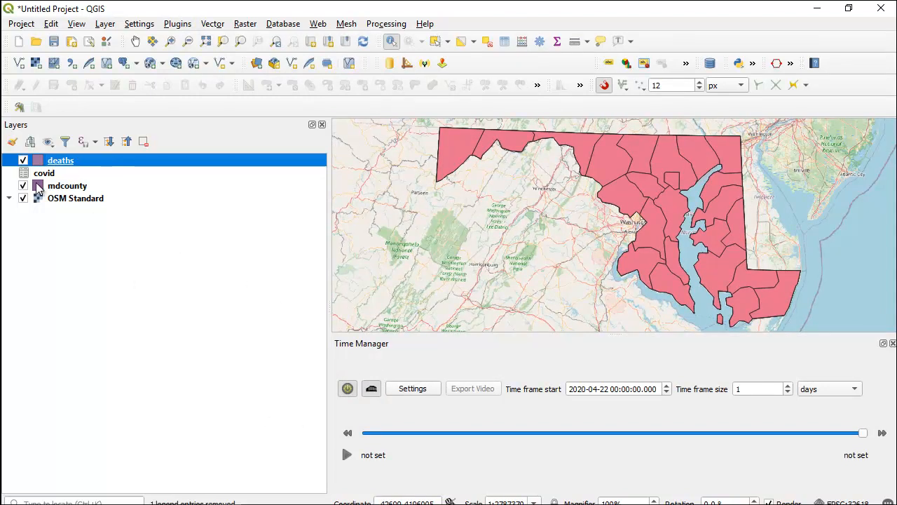
# - Style the deaths layer with graduated symbology on the death column and classify it
pyautogui.click(12, 142)
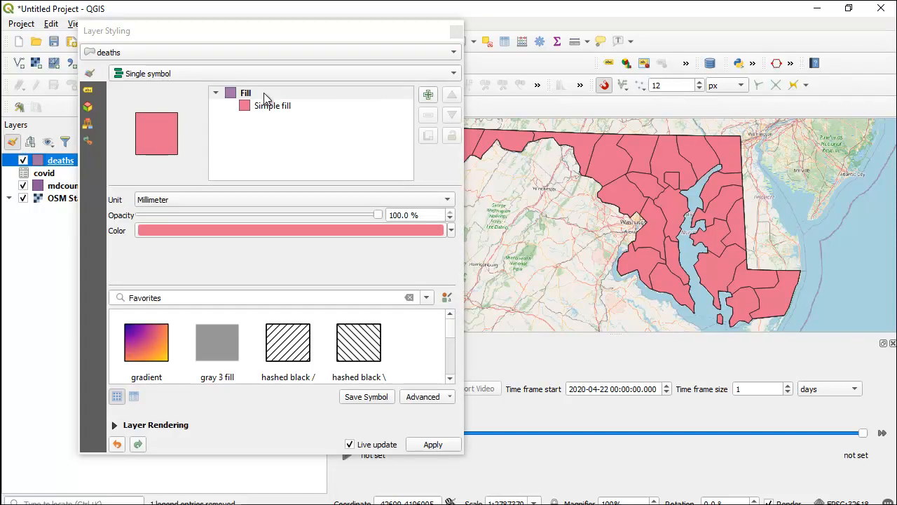
pyautogui.click(242, 76)
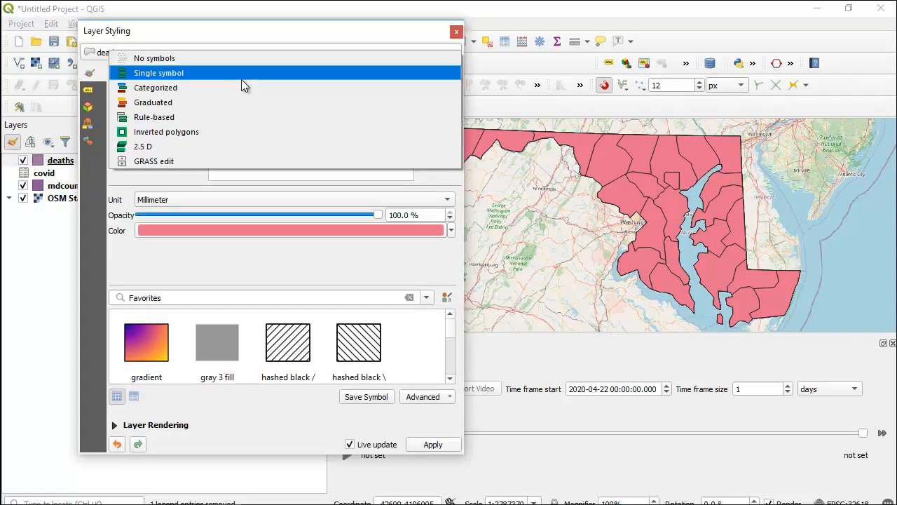
pyautogui.click(194, 102)
pyautogui.click(433, 94)
pyautogui.click(283, 162)
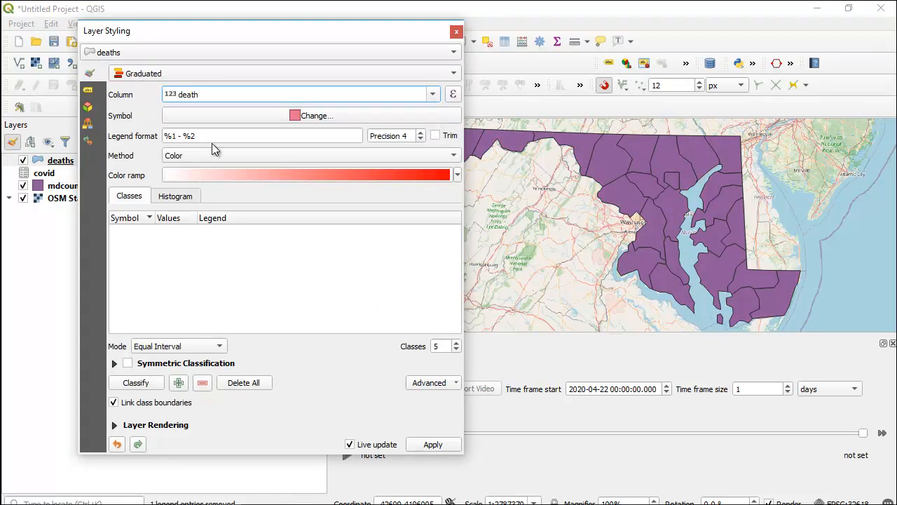
pyautogui.click(139, 384)
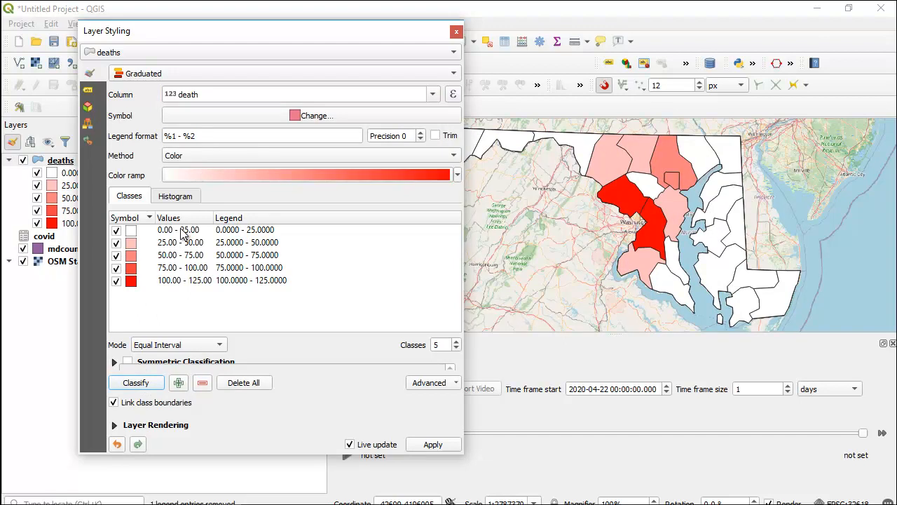
# - Try to set the first class's upper bound to 3
pyautogui.doubleClick(182, 233)
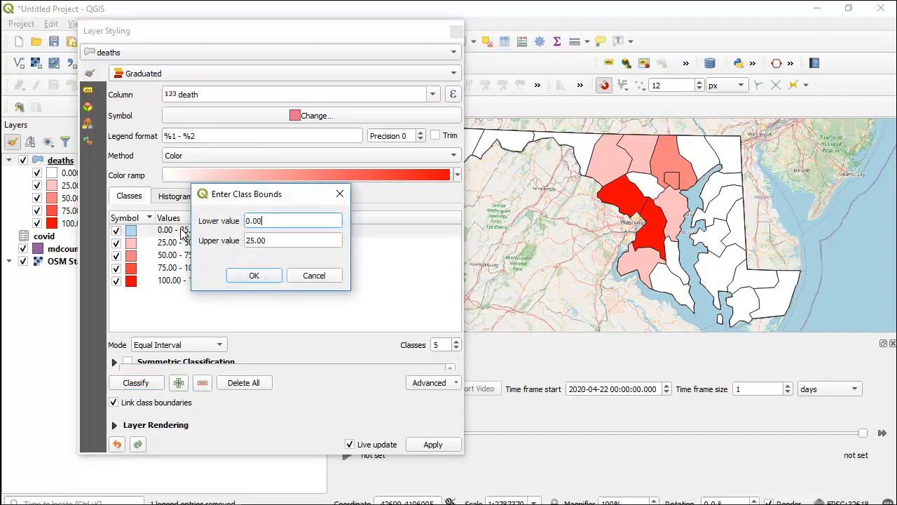
pyautogui.click(254, 240)
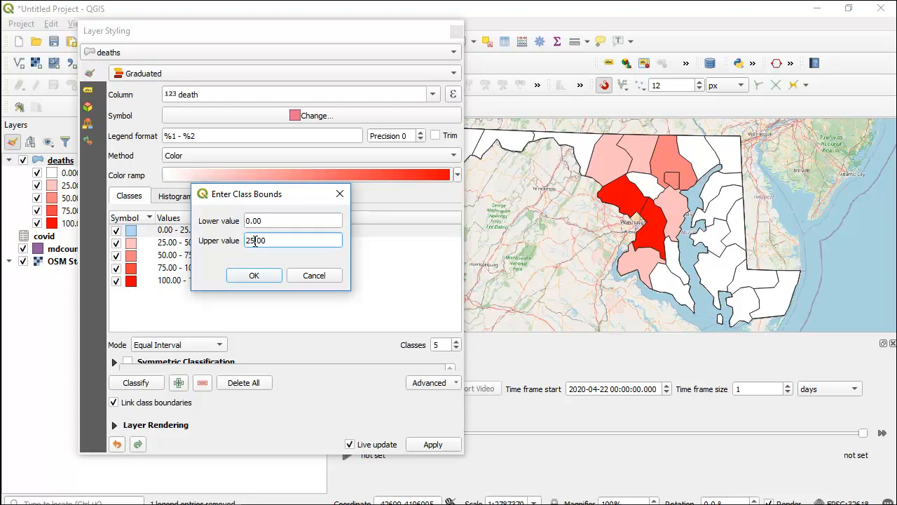
pyautogui.click(242, 278)
# - Change the first class's fill color to a very light pink and apply it
pyautogui.doubleClick(132, 231)
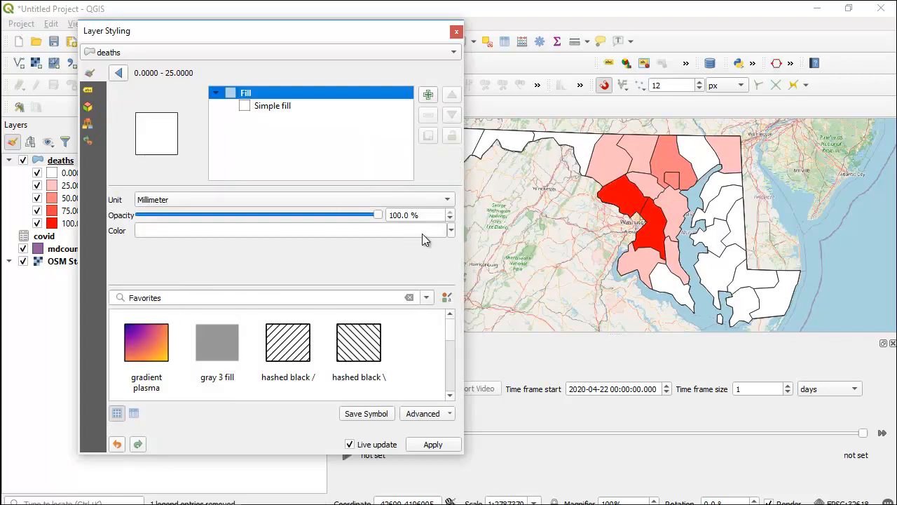
pyautogui.click(450, 234)
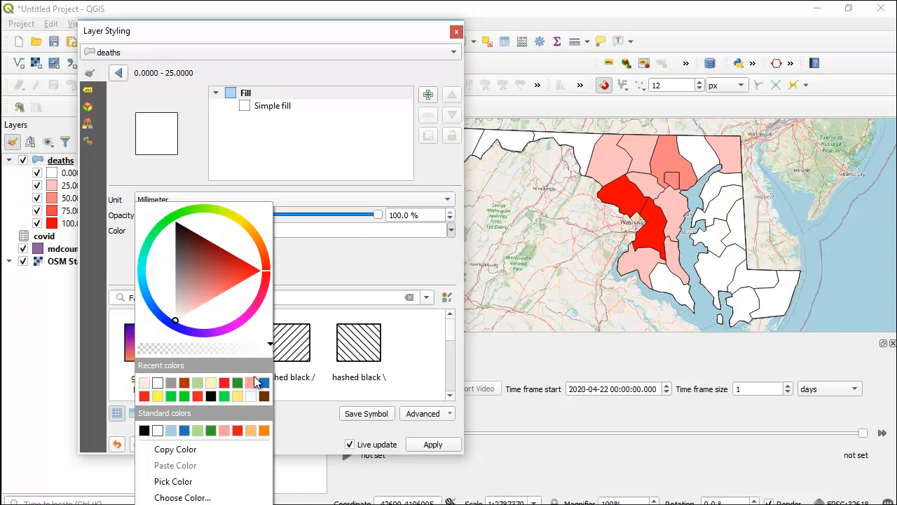
pyautogui.click(196, 304)
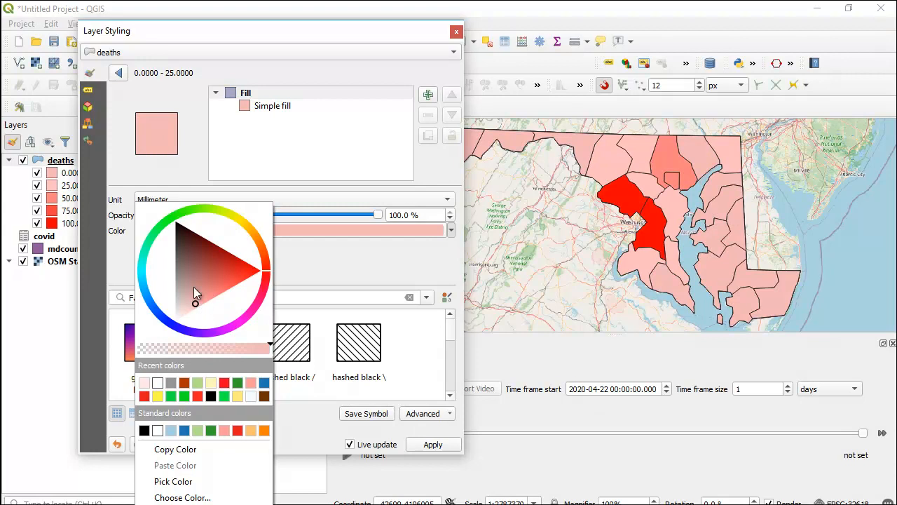
pyautogui.click(192, 286)
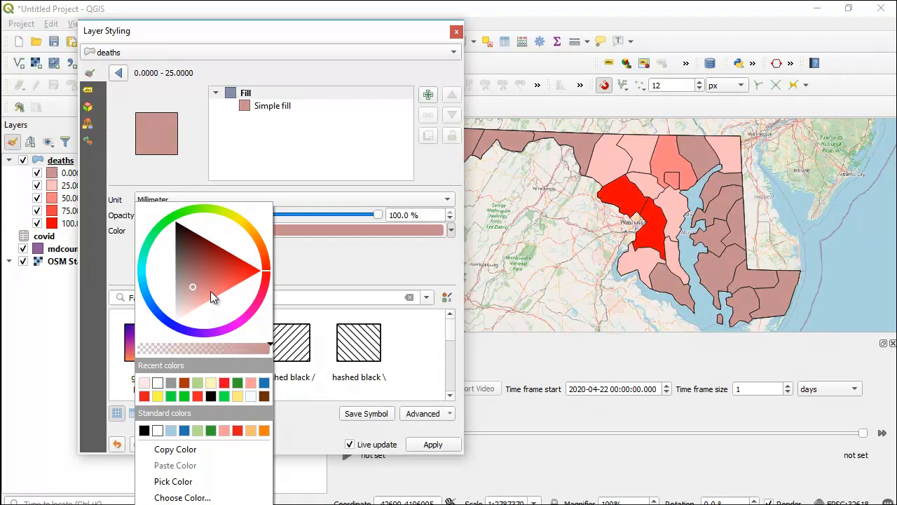
pyautogui.click(209, 294)
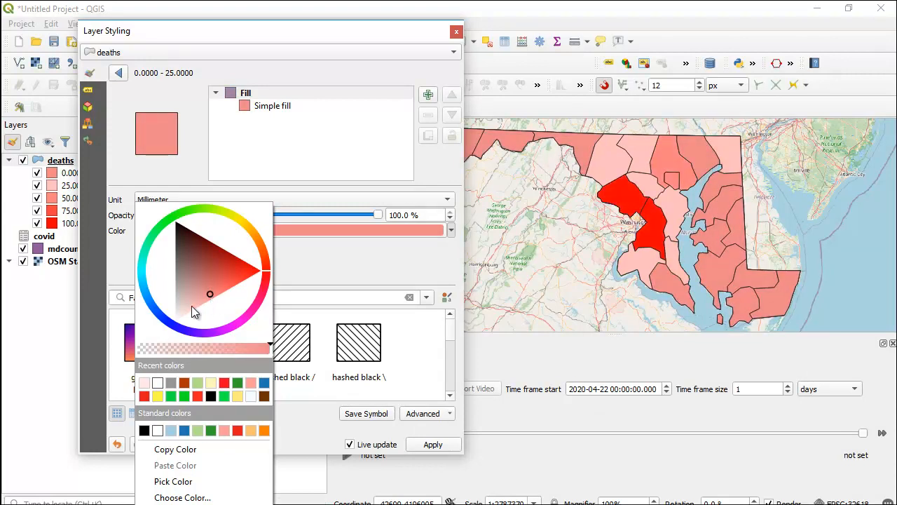
pyautogui.click(187, 309)
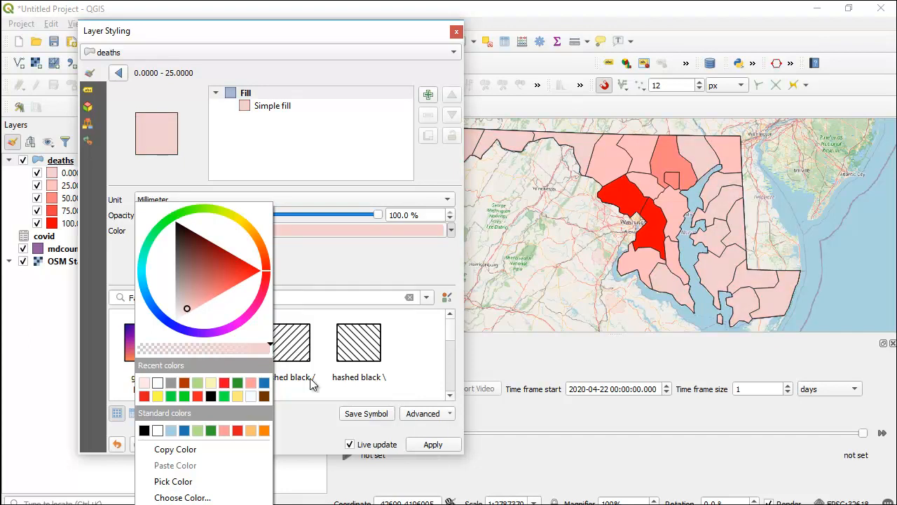
pyautogui.click(184, 313)
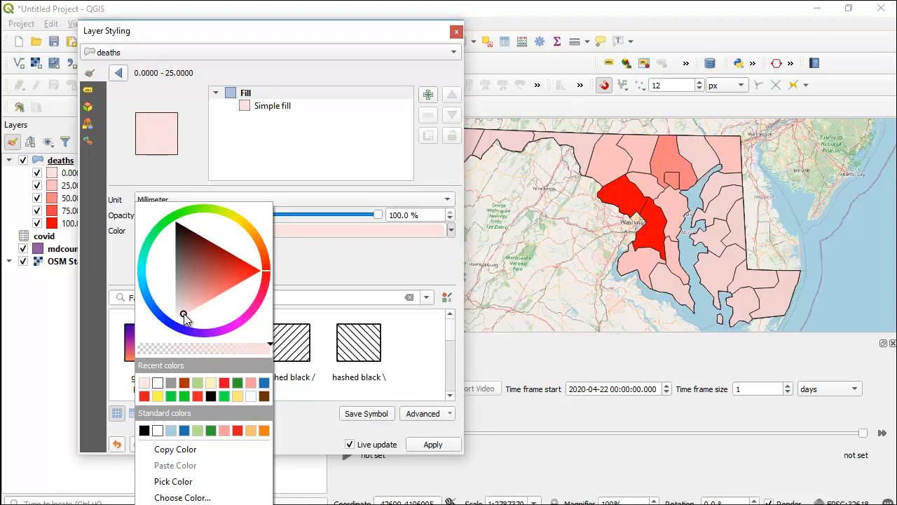
pyautogui.click(431, 444)
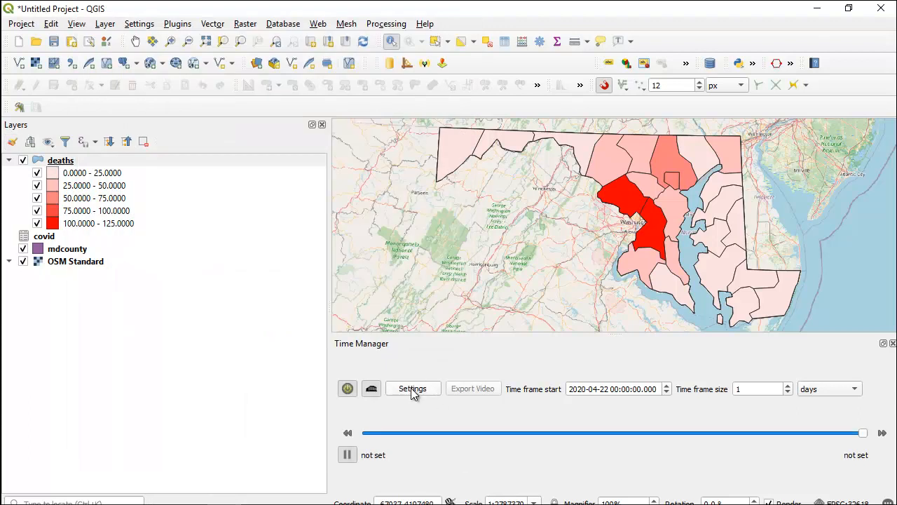
# - Add the deaths layer to TimeManager settings with Date as its start time
pyautogui.click(414, 392)
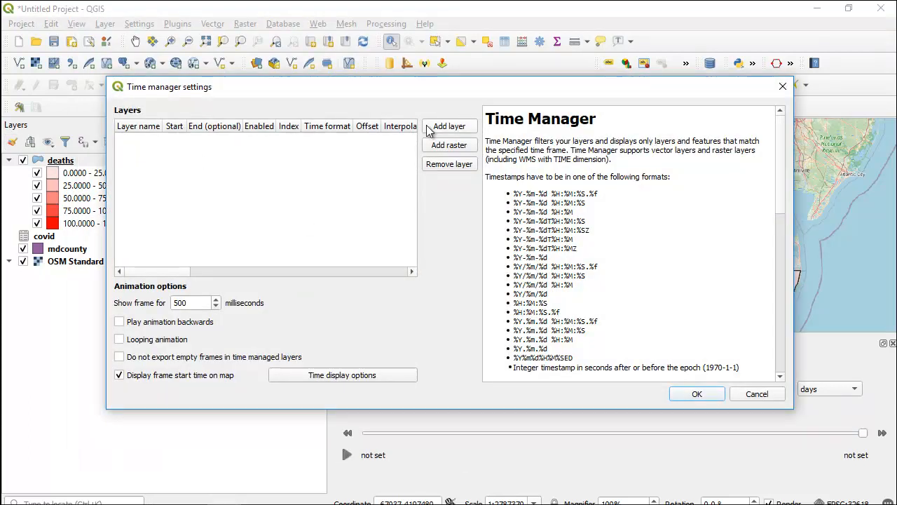
pyautogui.click(431, 130)
pyautogui.click(356, 162)
pyautogui.click(347, 174)
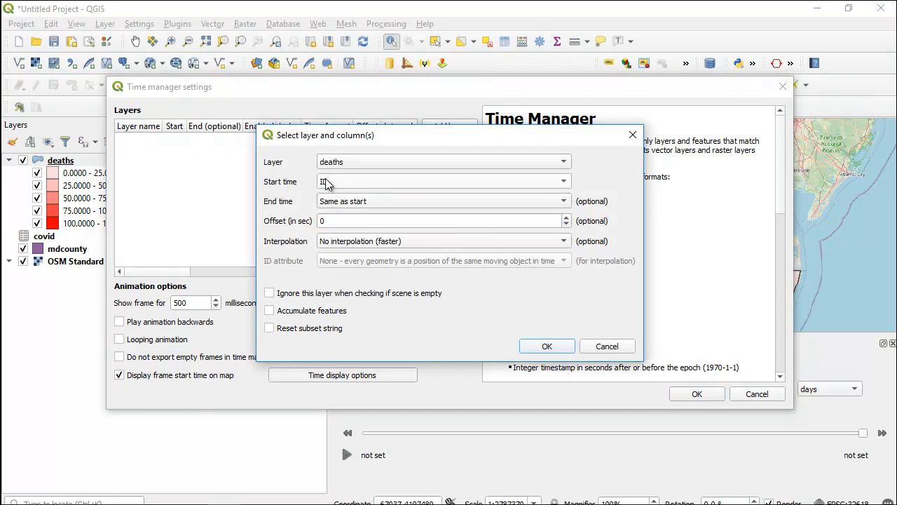
pyautogui.click(328, 181)
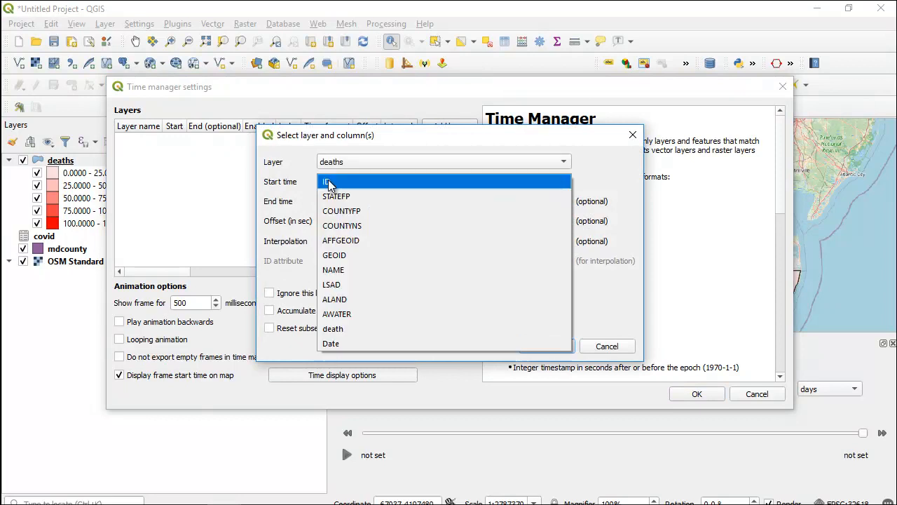
pyautogui.click(335, 343)
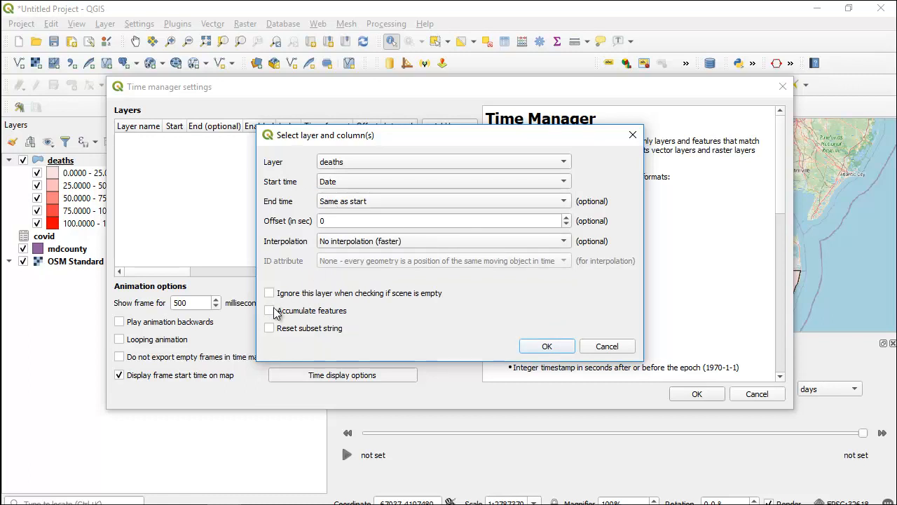
pyautogui.click(546, 346)
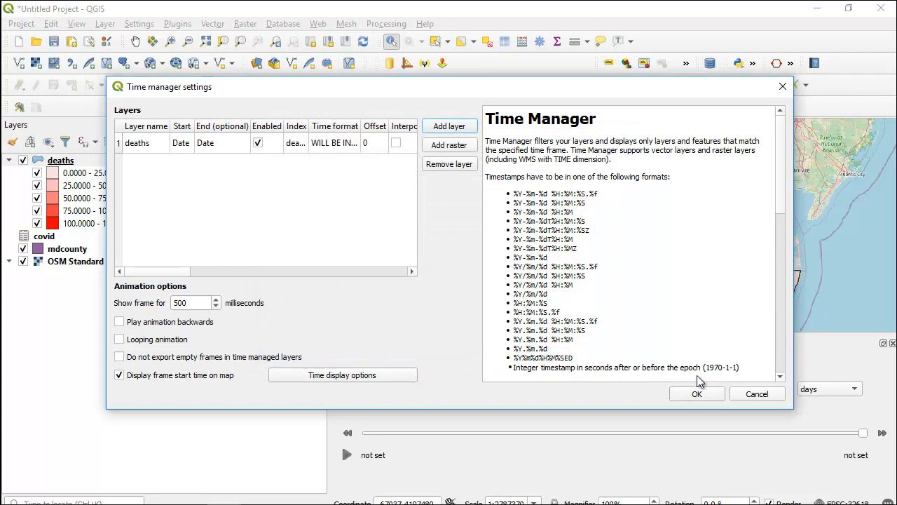
pyautogui.click(697, 395)
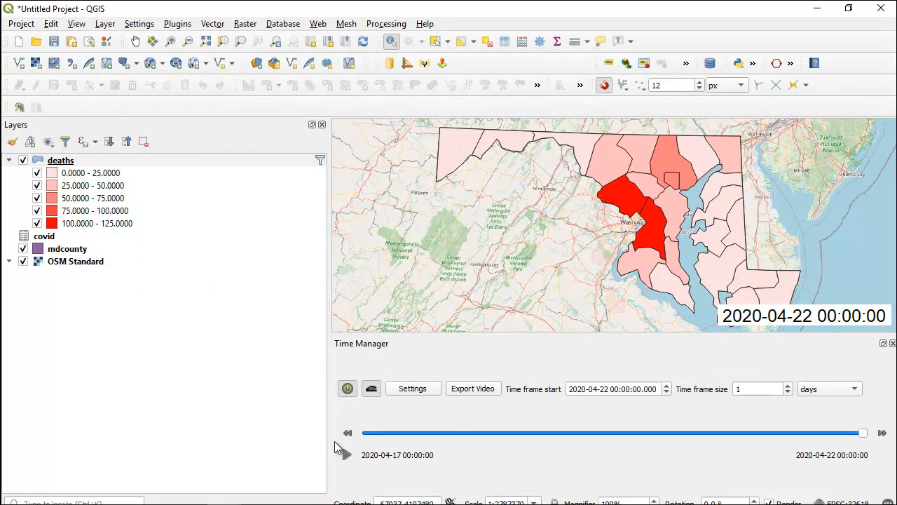
# - Rewind the time slider to 2020-04-17 and play the animation
pyautogui.moveTo(863, 433); pyautogui.dragTo(364, 434)
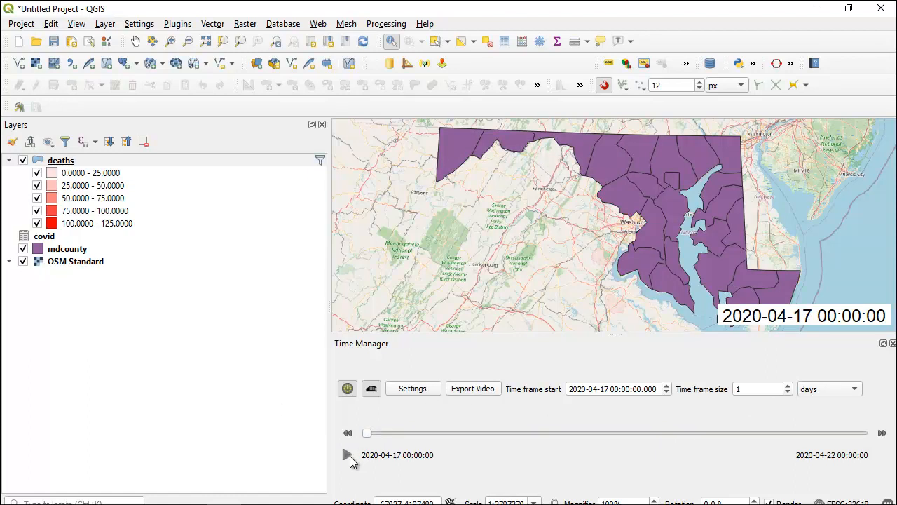
pyautogui.click(348, 454)
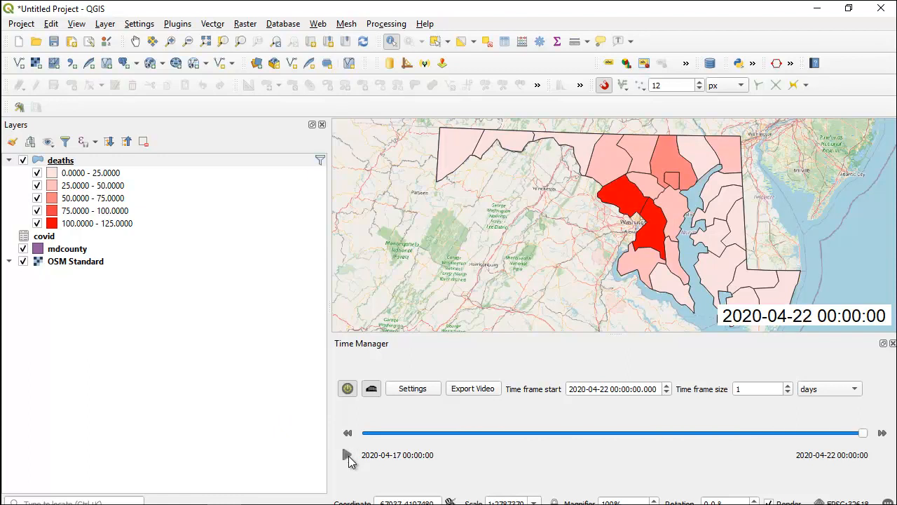
# - Open the Export Video dialog
pyautogui.click(464, 391)
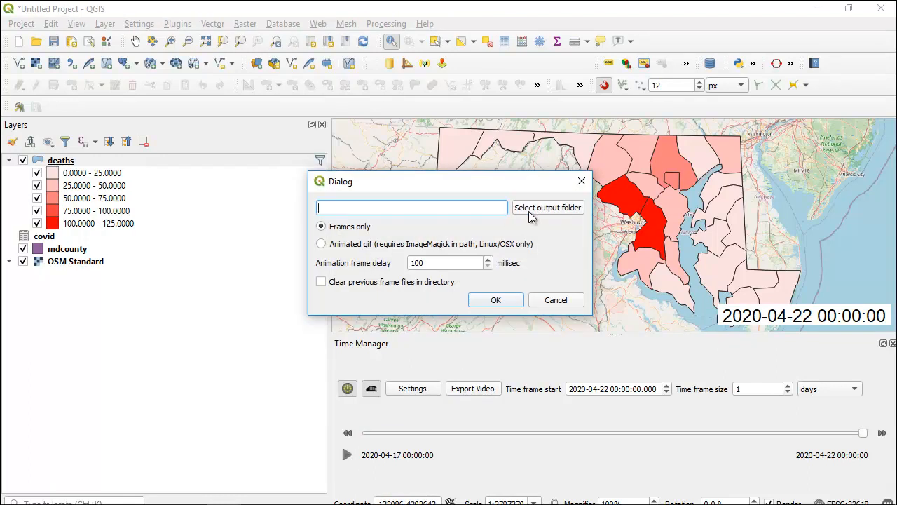